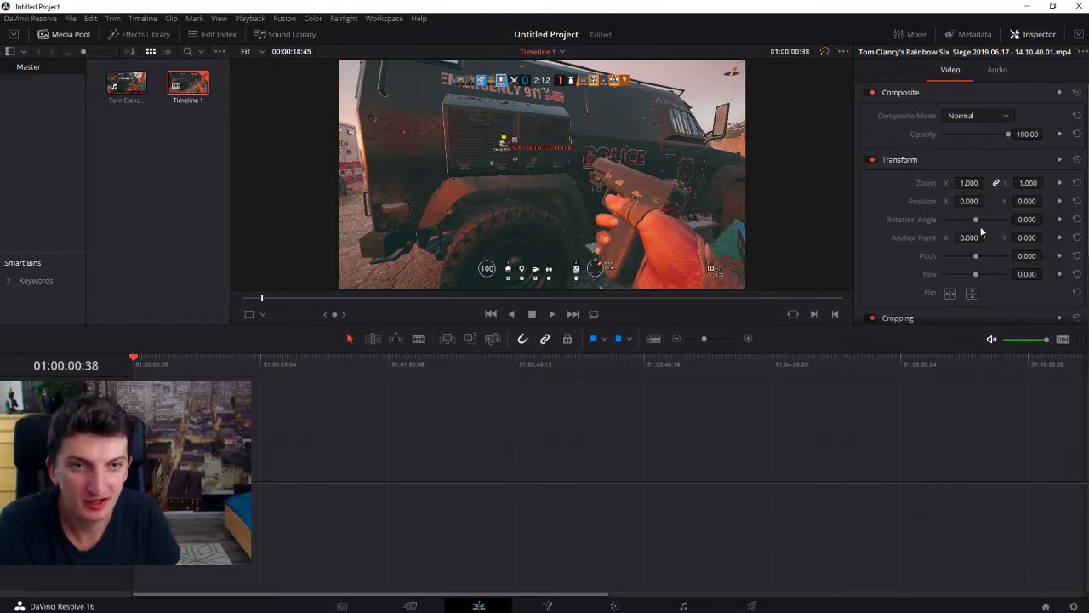
- Tilt the zoomed gameplay clip's Rotation Angle slightly, settling around -3.13 degrees
left_click_drag(977, 220, 975, 222)
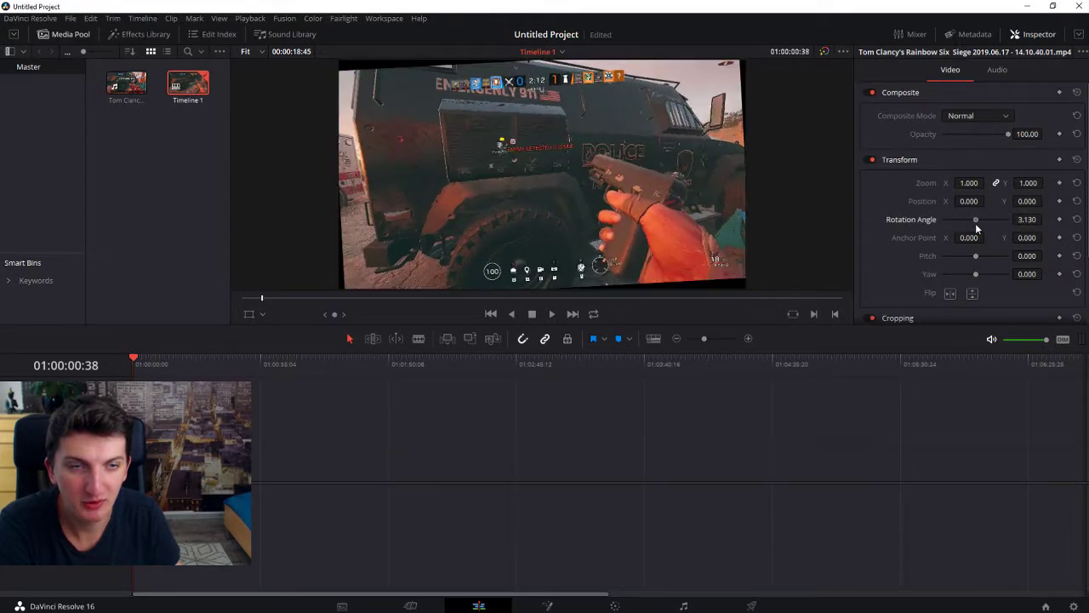
left_click_drag(974, 223, 975, 223)
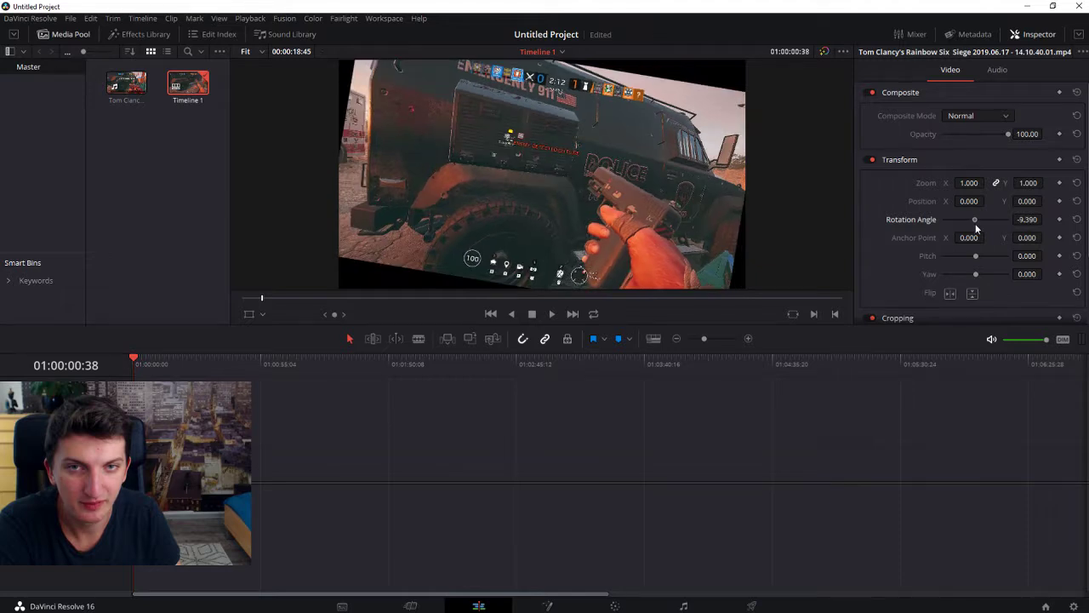
left_click(1077, 218)
- Zoom the clip to 2.17, preview rotation sweeps, then reset Rotation Angle to zero
left_click_drag(970, 182, 996, 182)
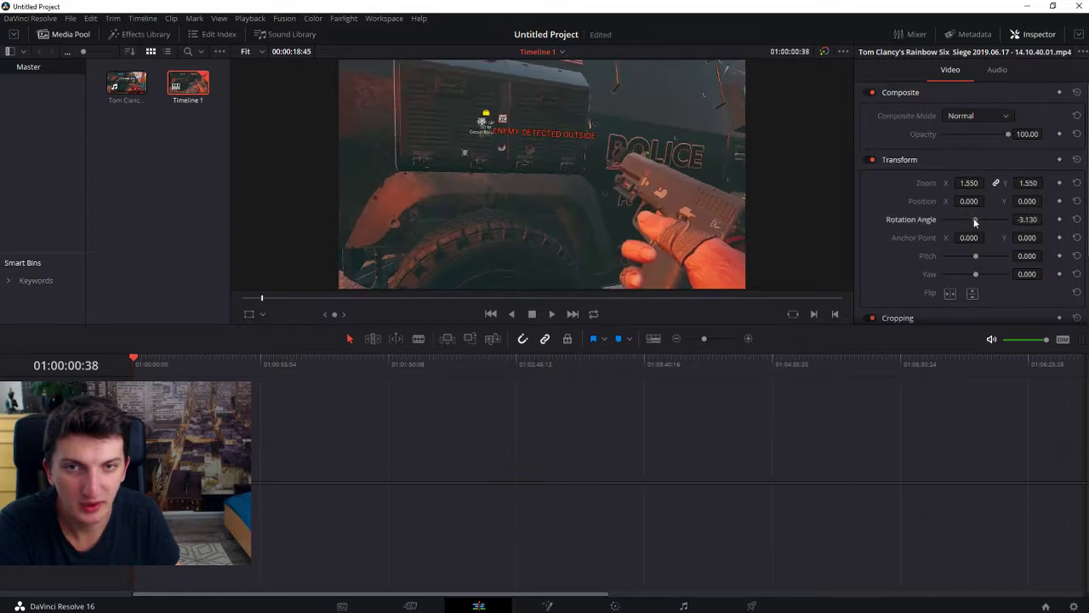
left_click_drag(976, 219, 936, 219)
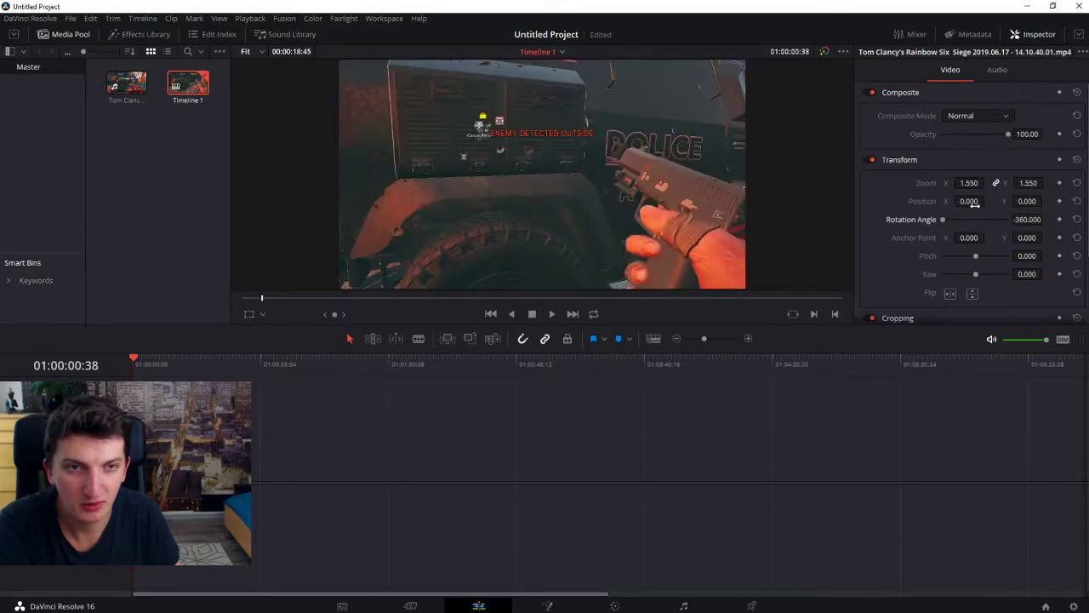
left_click_drag(969, 182, 994, 182)
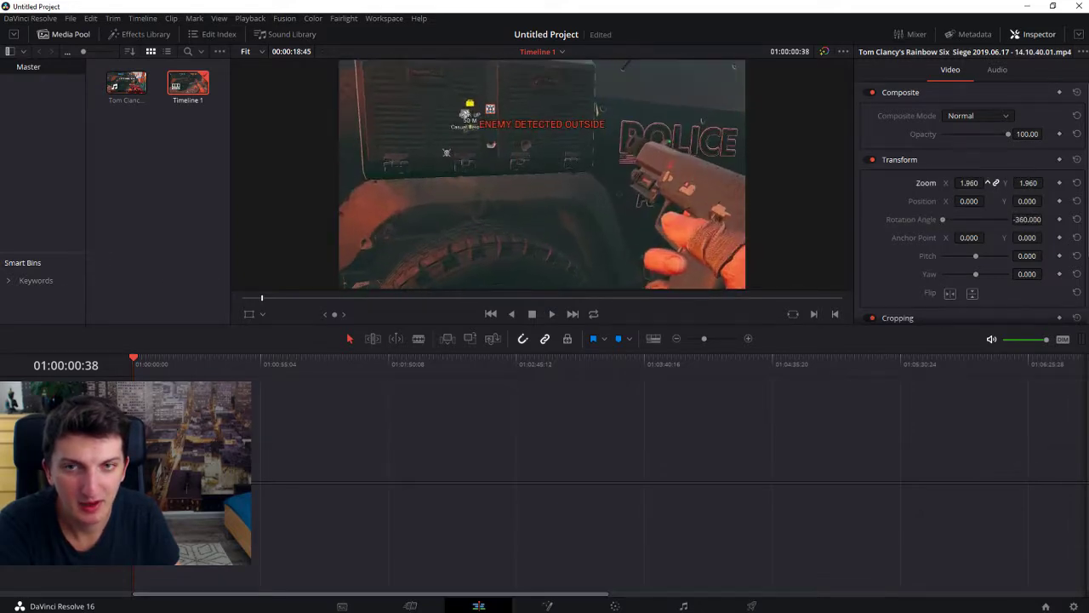
mouse_move(949, 220)
left_mouse_down()
mouse_move(1011, 219)
mouse_move(1000, 220)
left_mouse_up()
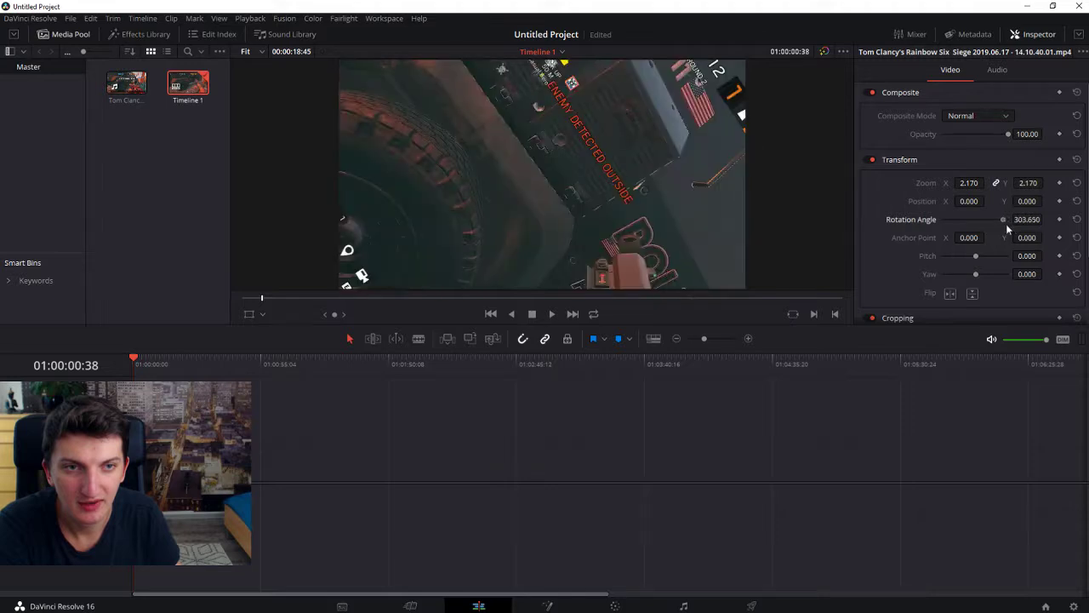
left_click(1076, 219)
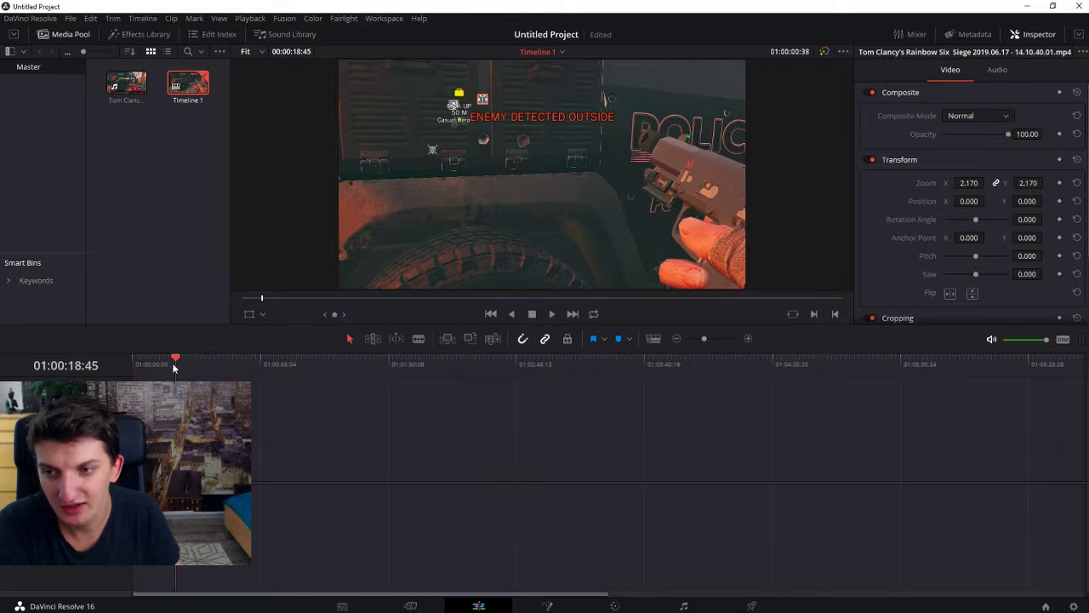
- Keyframe Rotation Angle at 360 near the clip's end and -360 near its start
left_click_drag(172, 364, 166, 367)
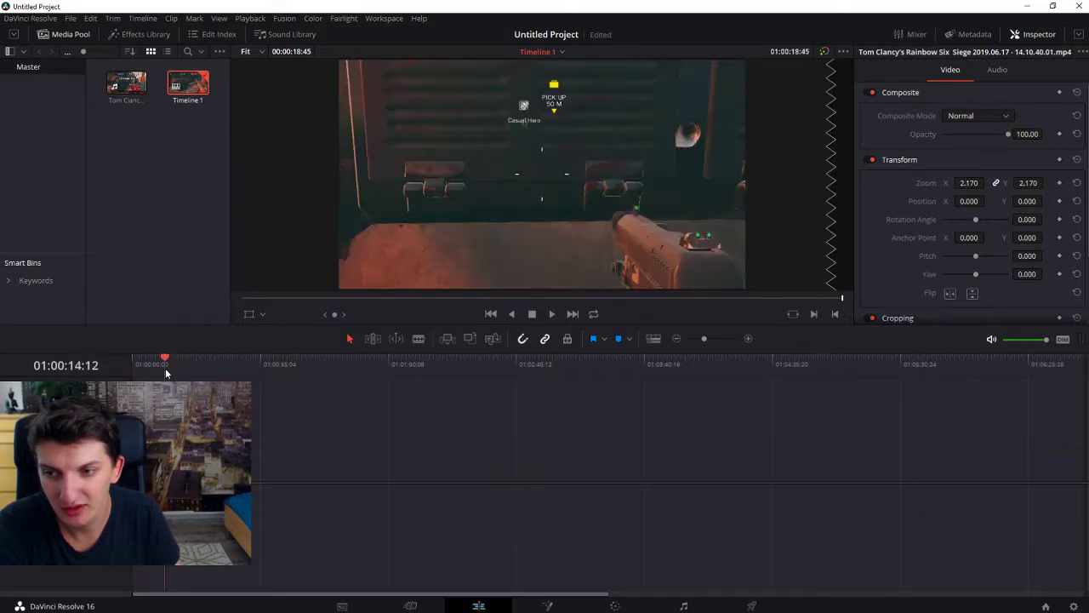
scroll(169, 367, "up", 1)
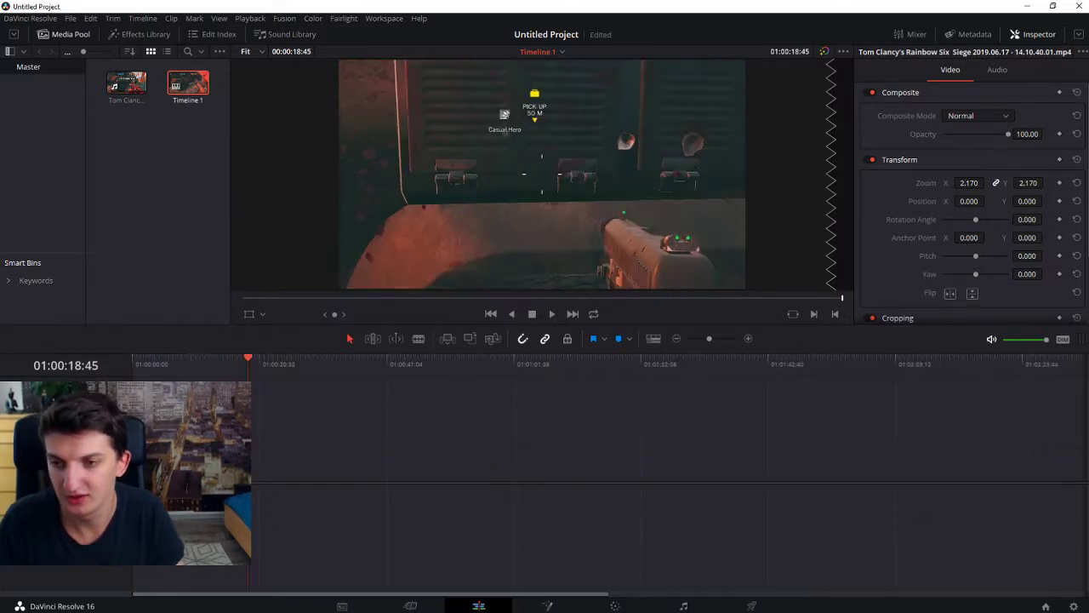
scroll(345, 423, "up", 2)
left_click_drag(509, 364, 491, 362)
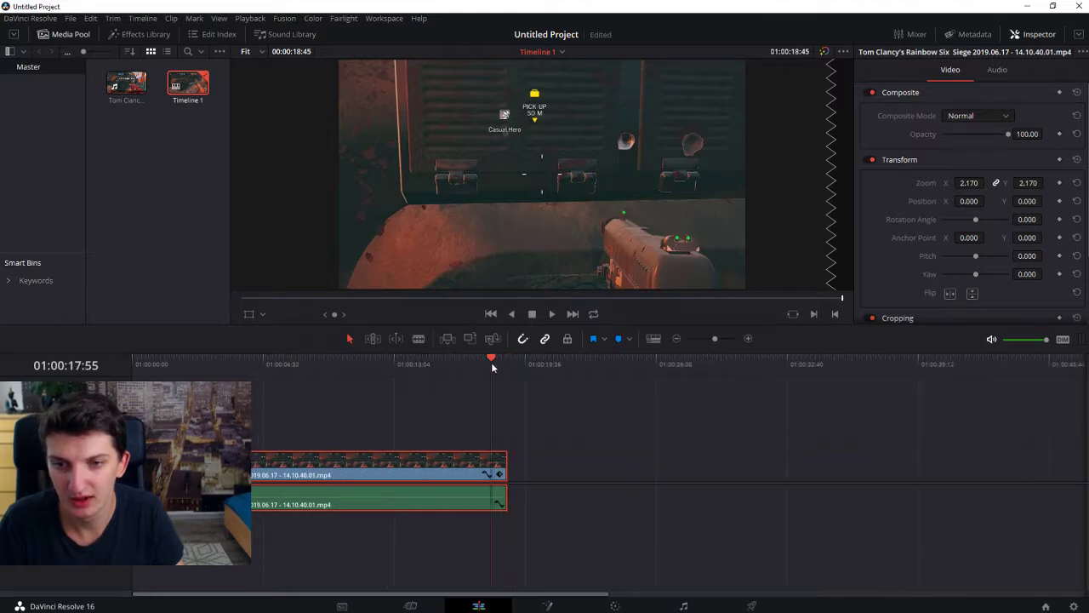
left_click(1059, 219)
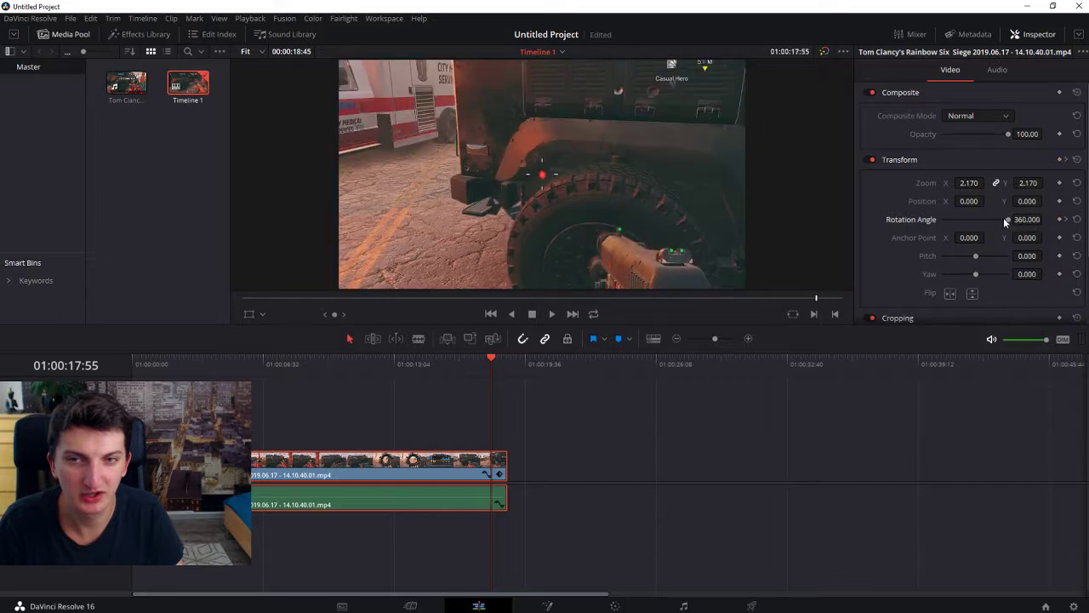
left_click_drag(489, 359, 148, 362)
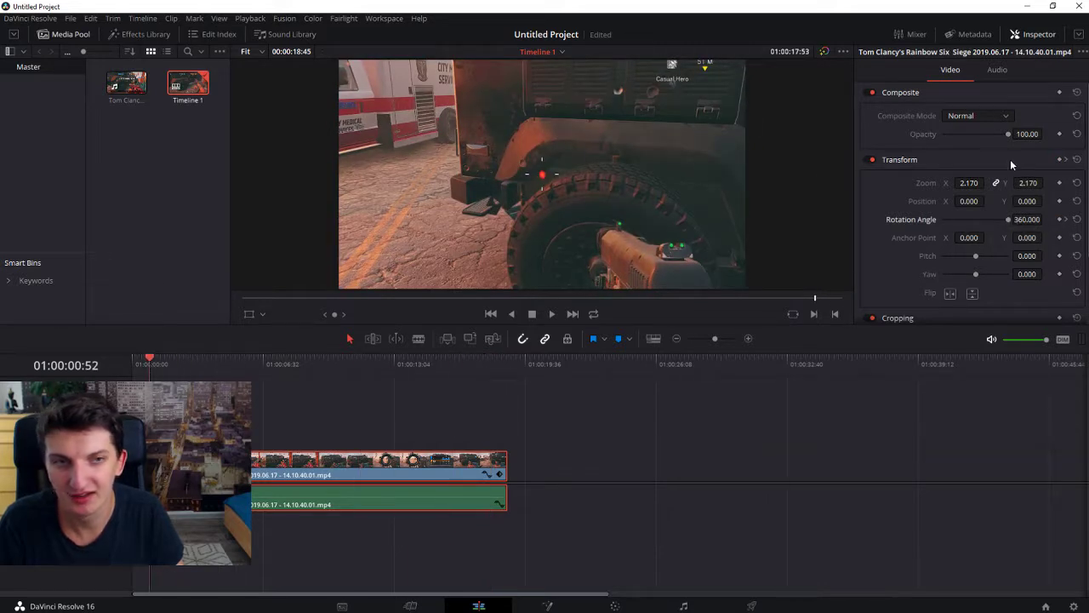
left_click_drag(1009, 218, 903, 227)
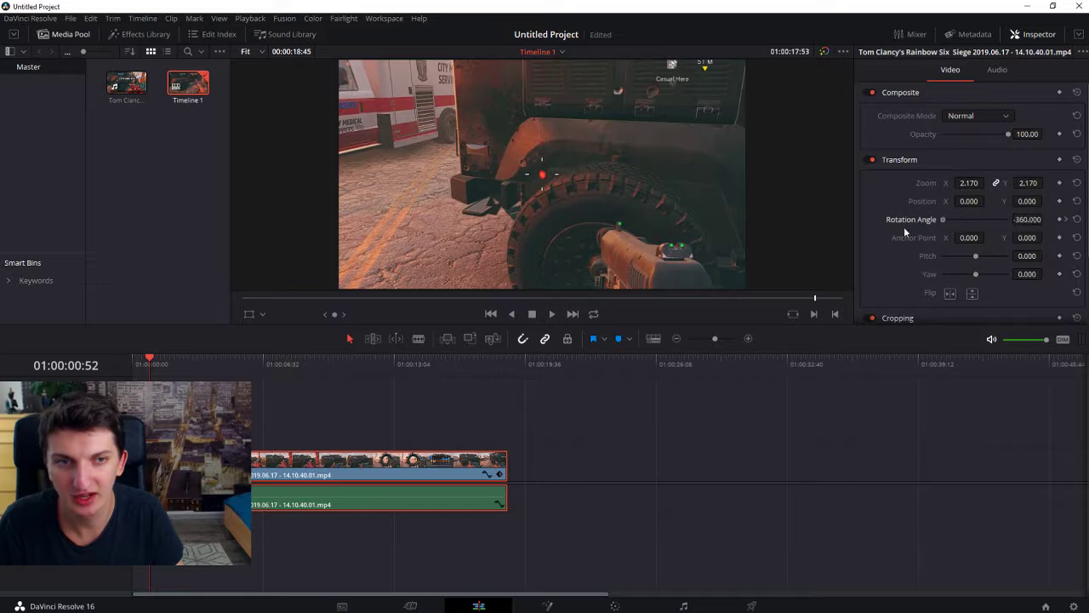
left_click(121, 356)
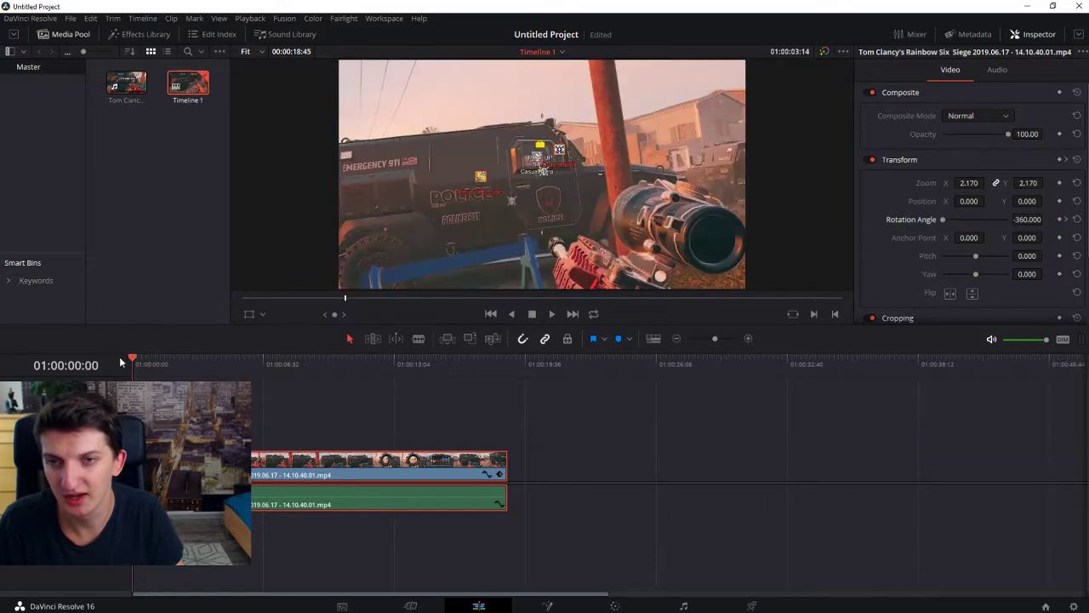
key("space")
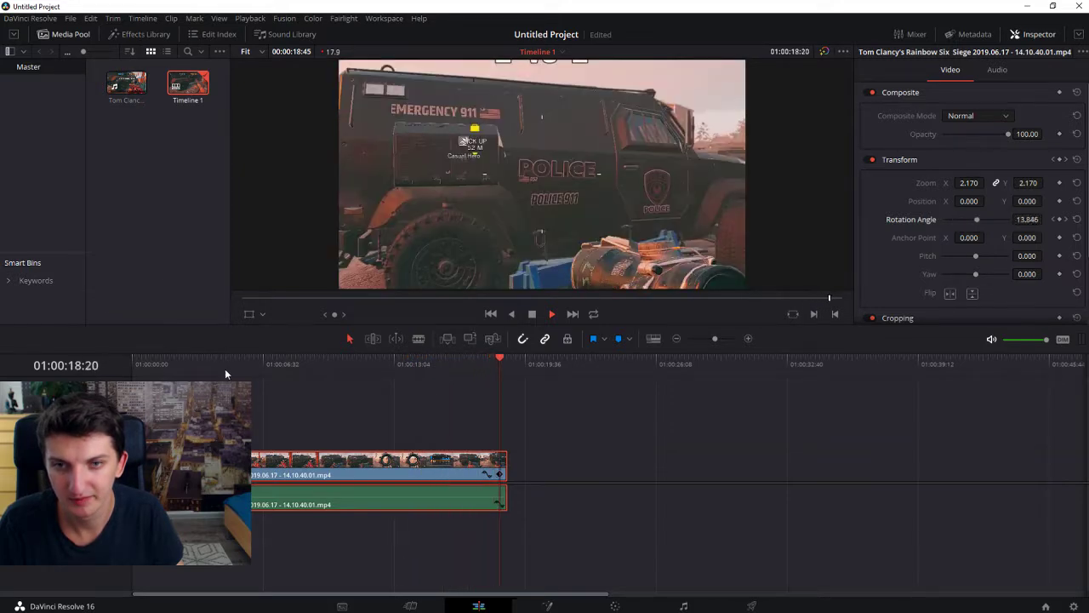
mouse_move(509, 361)
left_mouse_down()
mouse_move(332, 367)
mouse_move(460, 362)
left_mouse_up()
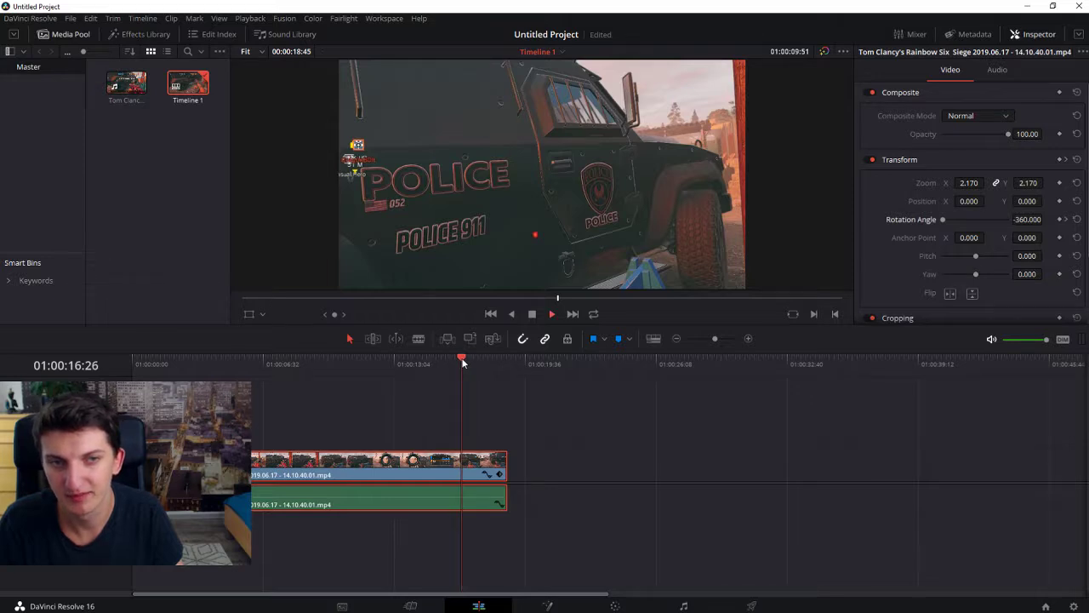
left_click_drag(463, 363, 481, 363)
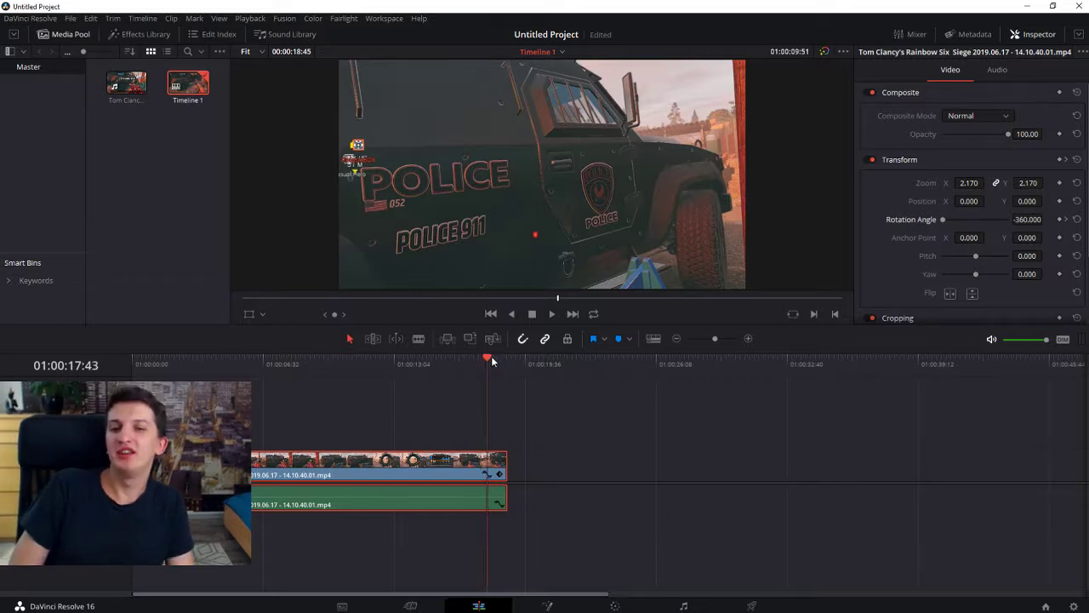
left_click_drag(491, 363, 285, 363)
left_click_drag(174, 364, 140, 361)
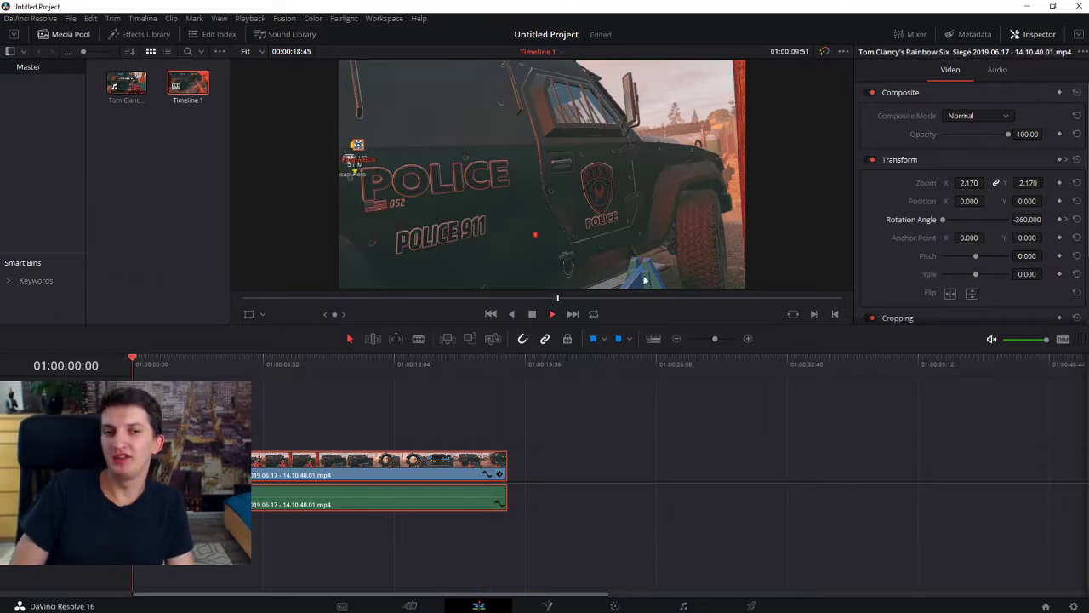
key("space")
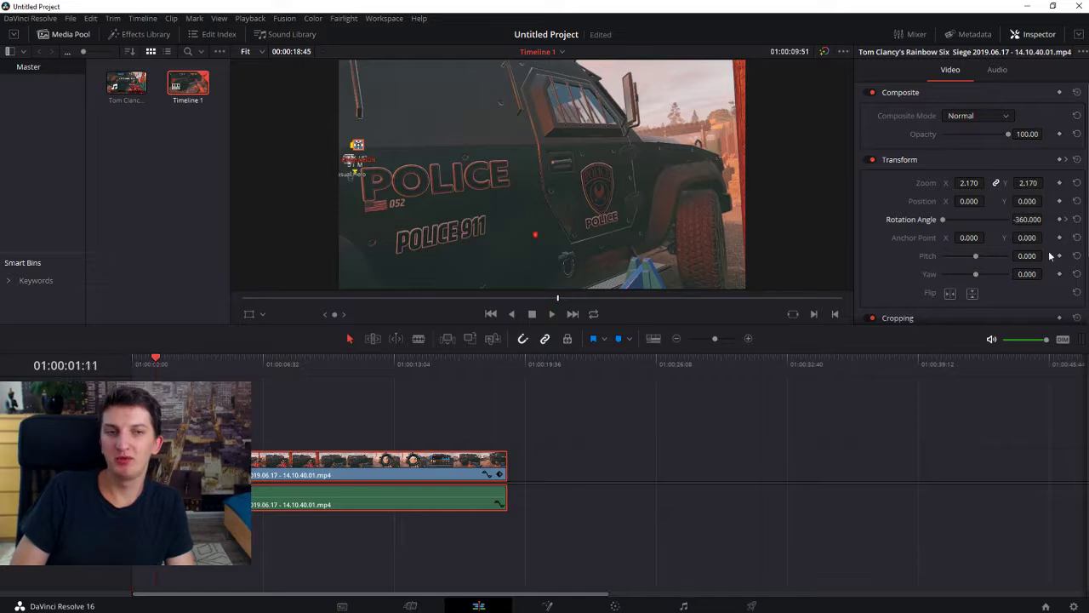
- Set rotation to -55.973 at 01:00:01:11, then scrub toward the clip's end
left_click_drag(943, 220, 970, 220)
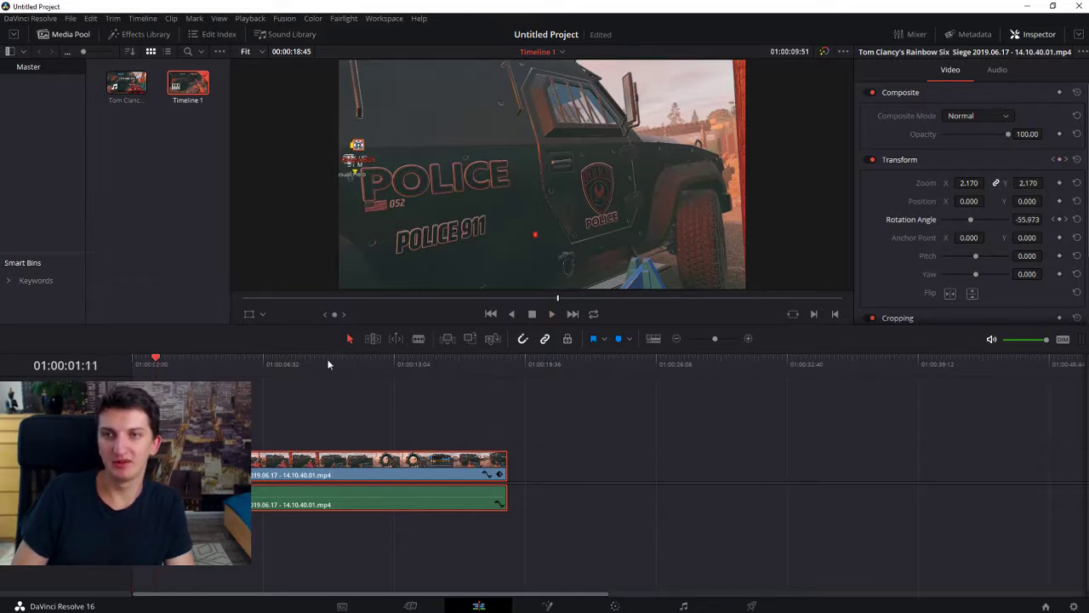
left_click_drag(211, 363, 348, 366)
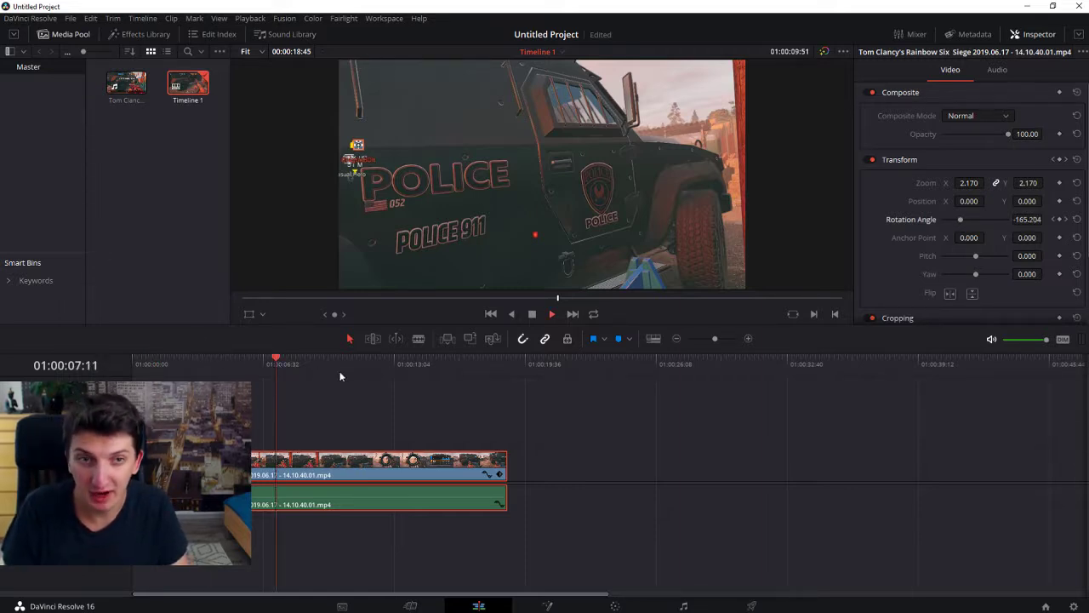
left_click(488, 366)
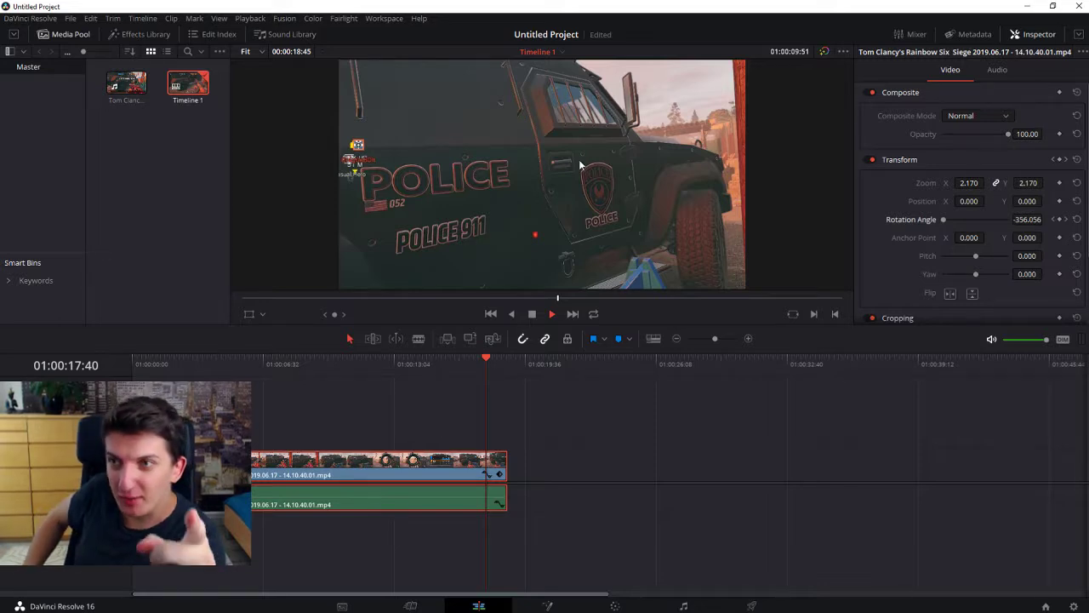
key("Right")
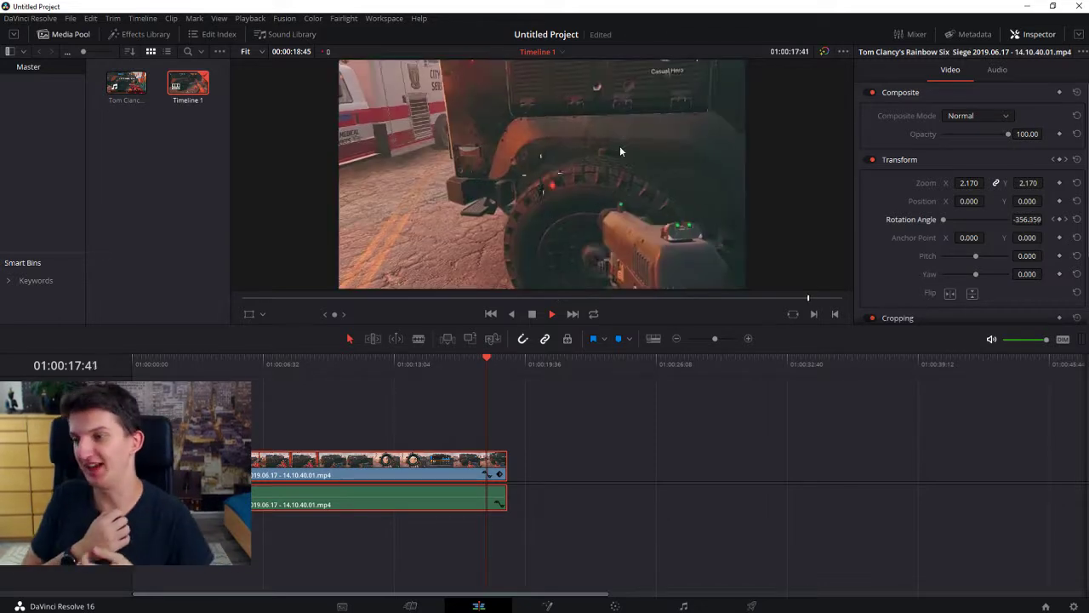
key("Right")
key("Right")
key("Right")
key("Right")
key("Right")
key("Right")
key("Right")
key("Right")
key("Right")
key("Right")
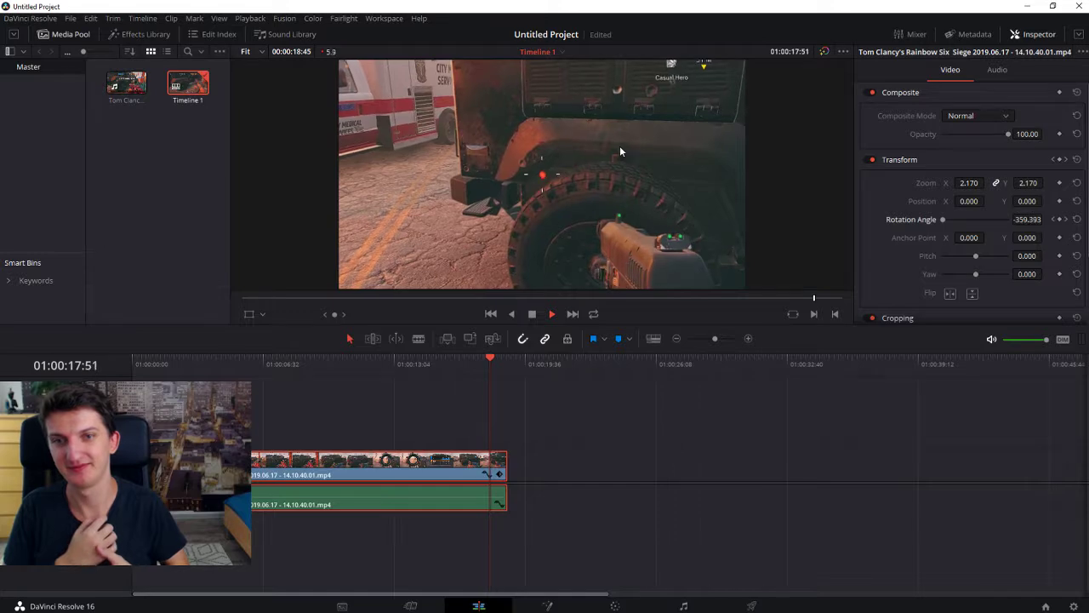
key("Right")
key("Right")
key("Right")
key("Right")
key("Right")
key("Right")
key("Right")
key("Right")
key("Right")
key("Right")
key("Right")
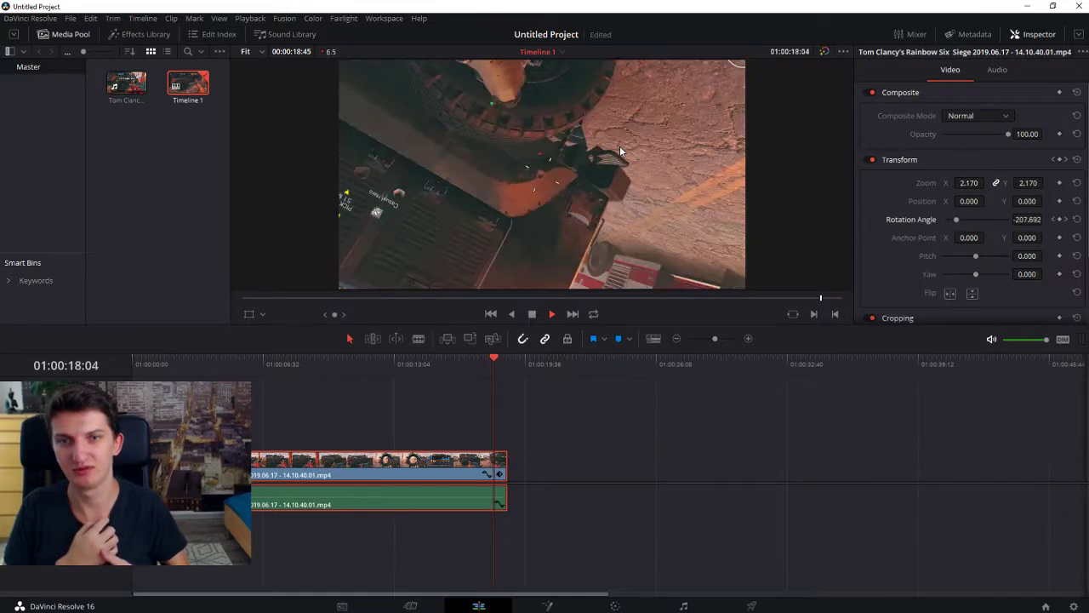
key("Right")
key("Right")
key("Right")
key("Right")
key("Right")
key("Right")
key("Right")
key("Right")
key("Right")
key("Right")
key("Right")
key("Right")
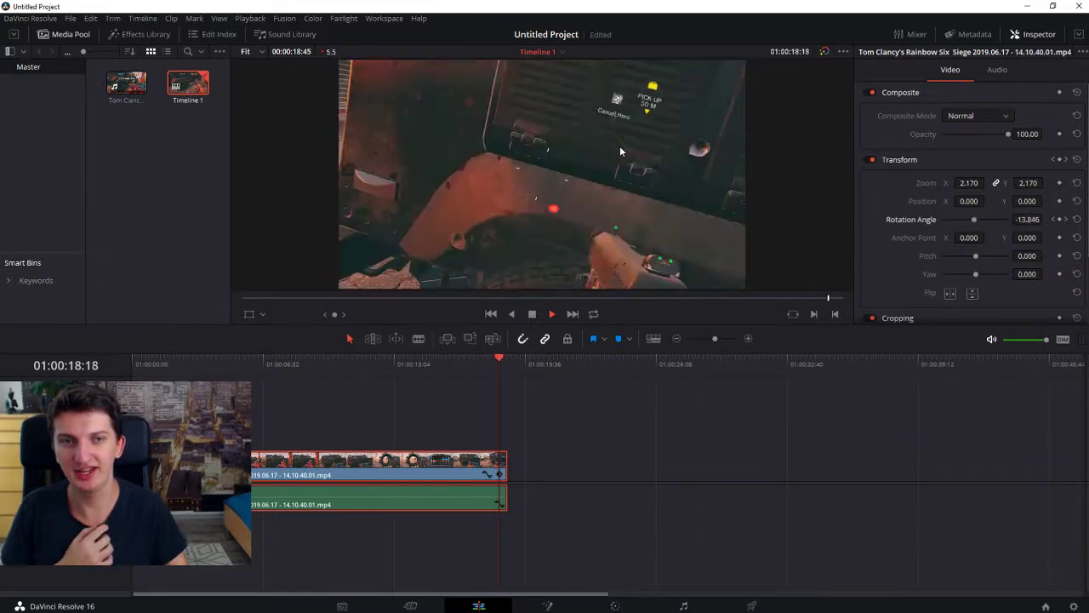
key("Right")
key("Right")
key("Right")
key("Right")
key("Right")
key("Right")
key("Right")
key("Right")
key("Right")
key("Right")
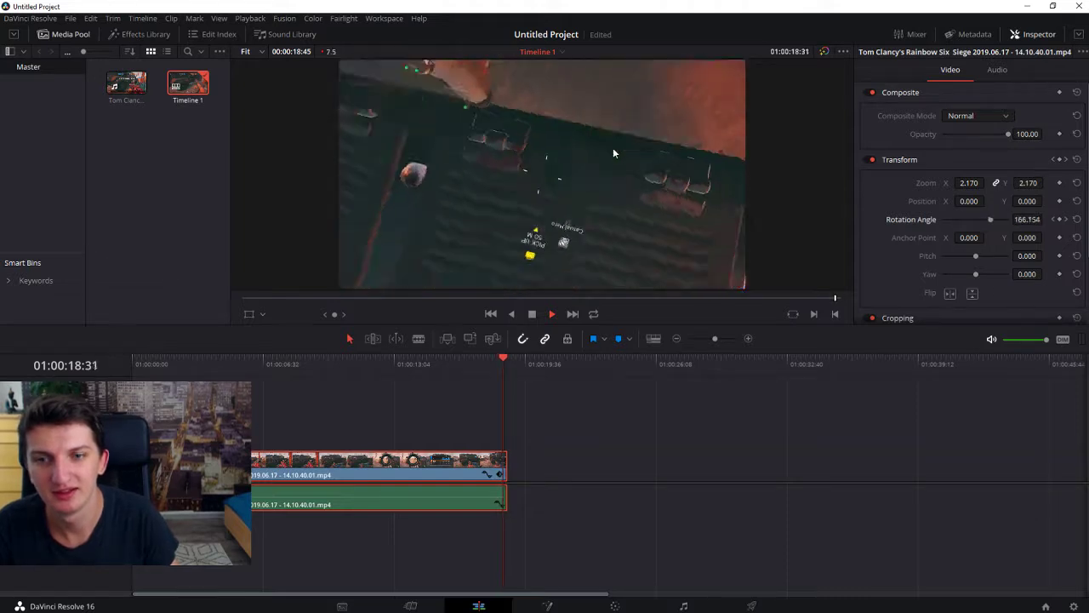